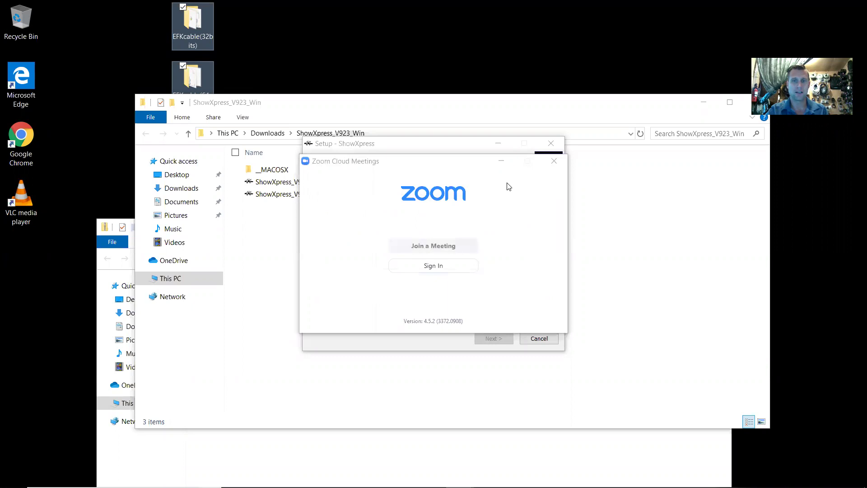
Accept the ShowXpress license agreement and complete the installation with the default Start Menu folder and no desktop shortcut.
left_click(381, 305)
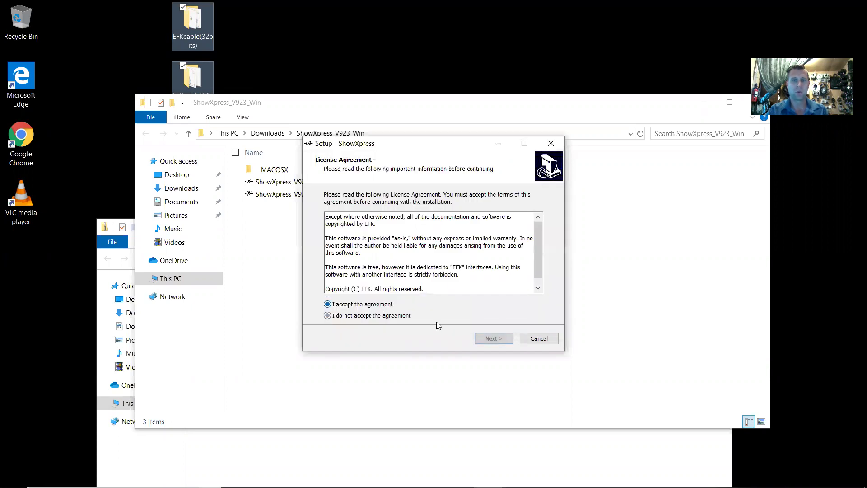
left_click(488, 342)
left_click(489, 343)
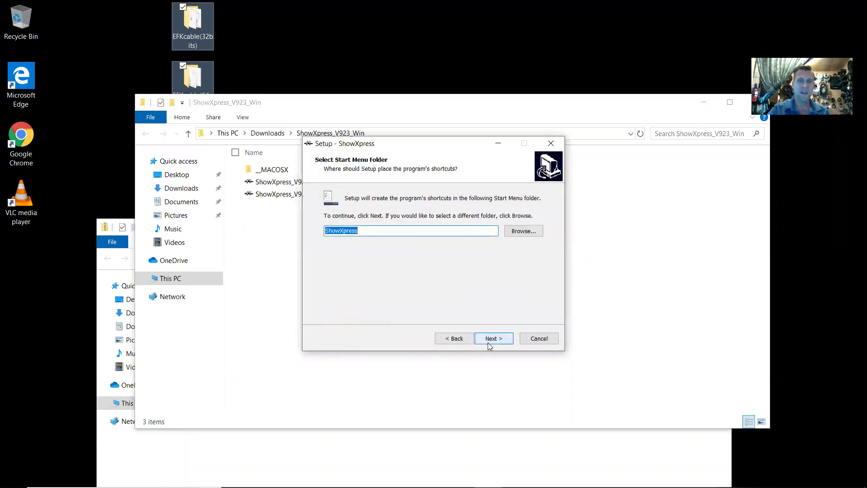
left_click(490, 344)
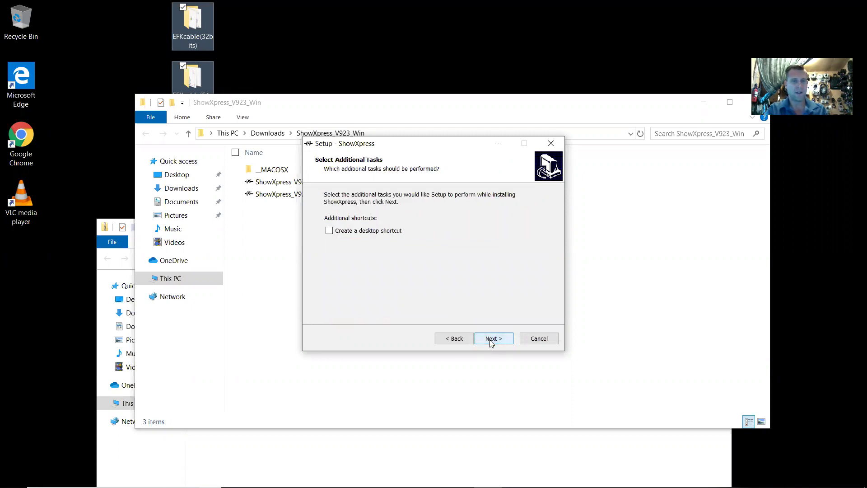
left_click(491, 343)
left_click(492, 343)
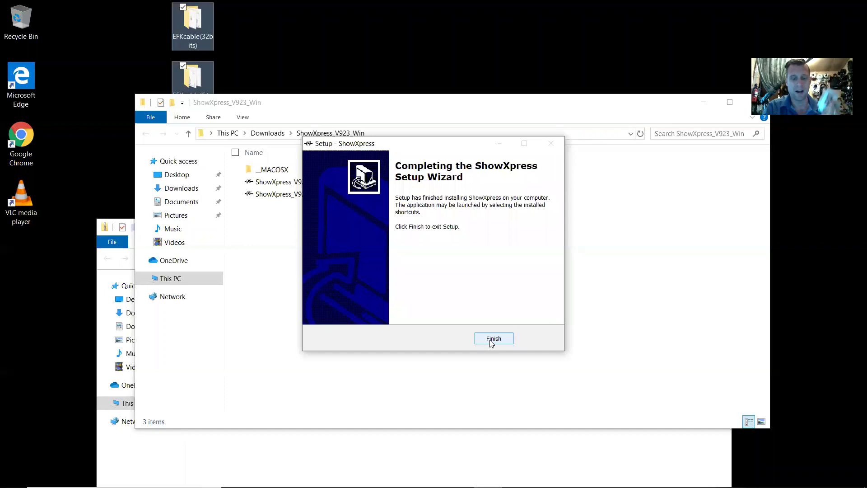
left_click(492, 341)
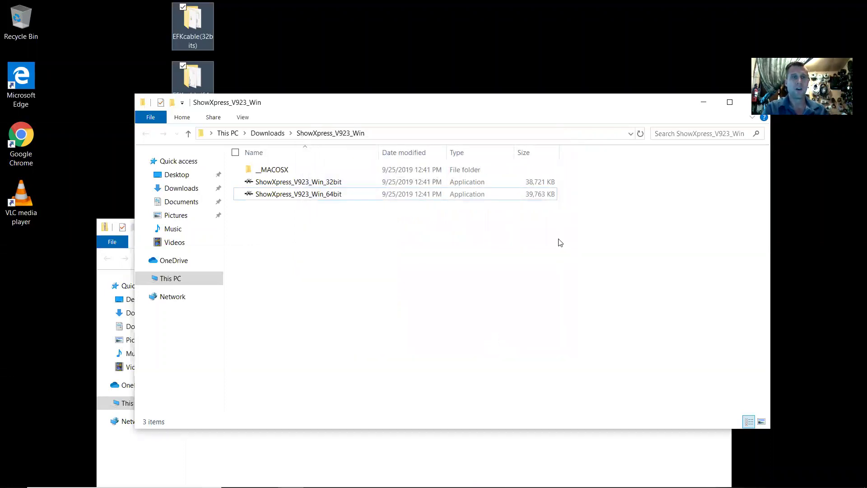
mouse_move(316, 487)
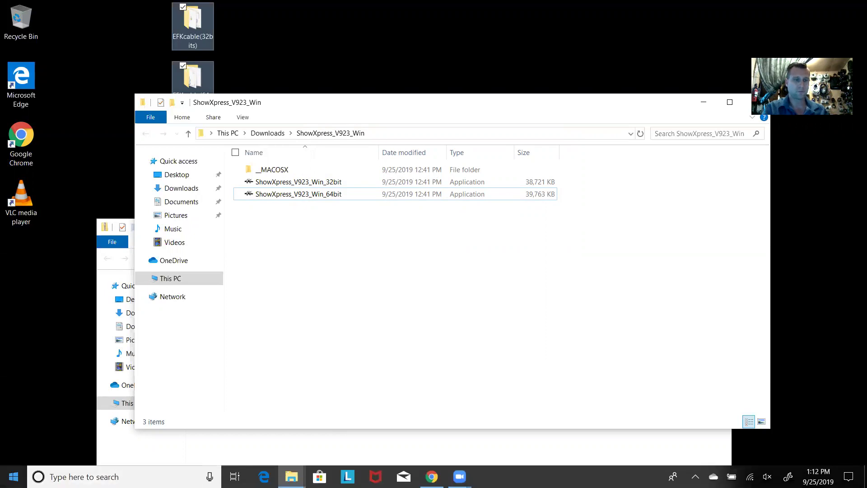
key("super")
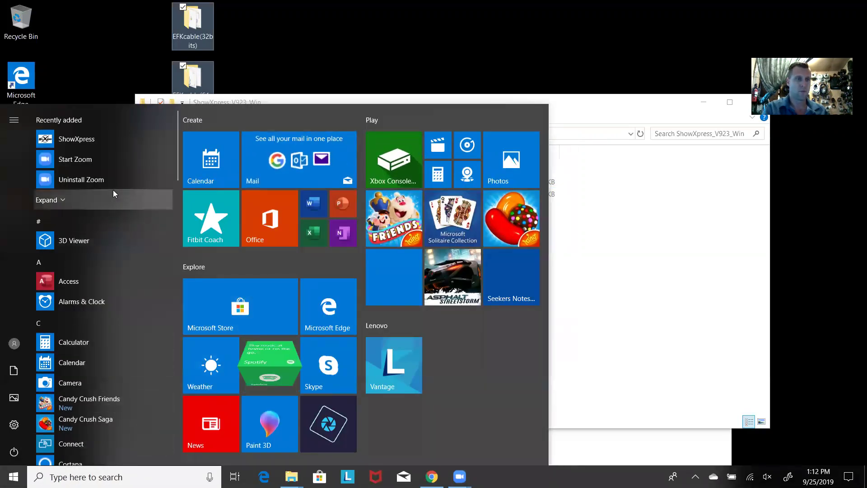
left_click(92, 139)
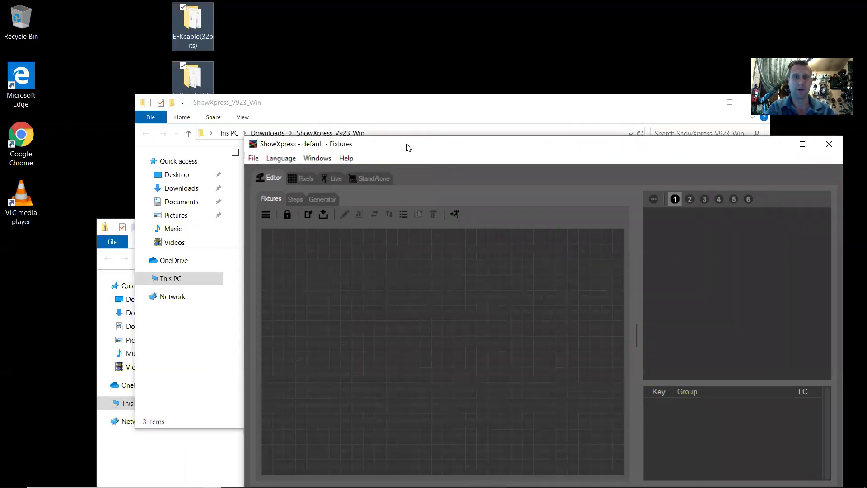
left_click_drag(408, 147, 294, 106)
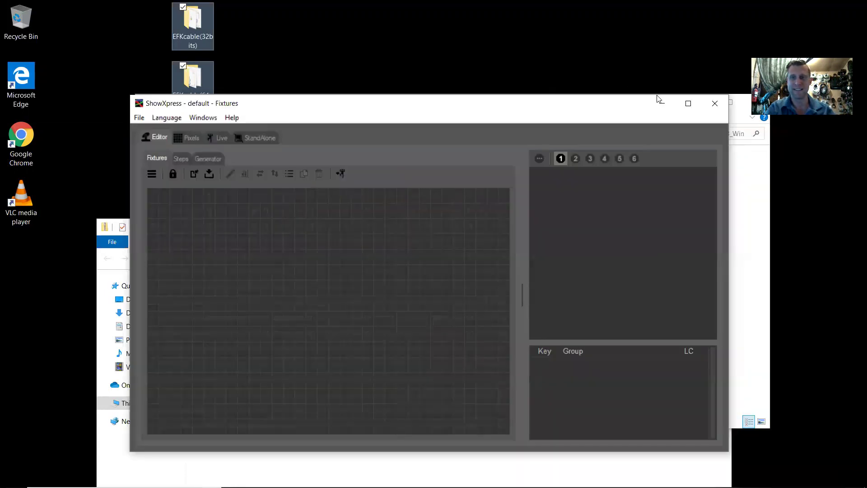
left_click(718, 109)
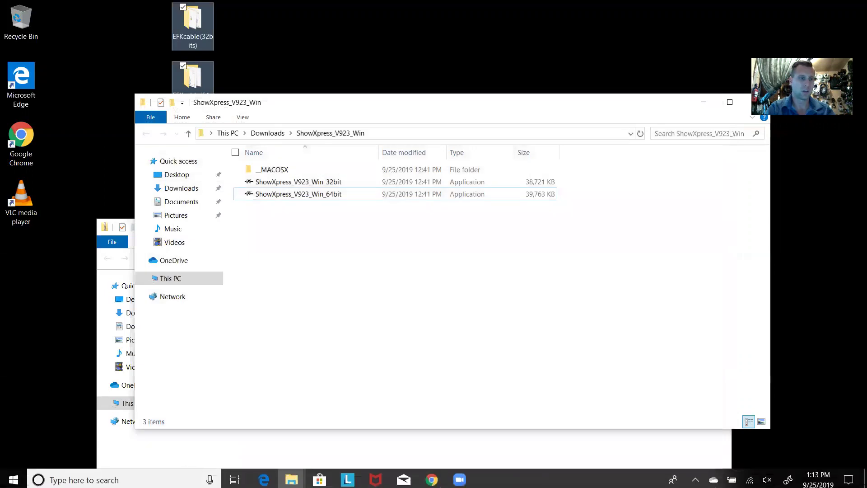
Launch ShowXpress, and minimize it along with both ShowXpress_V923_Win folder windows to clear the desktop.
key("super")
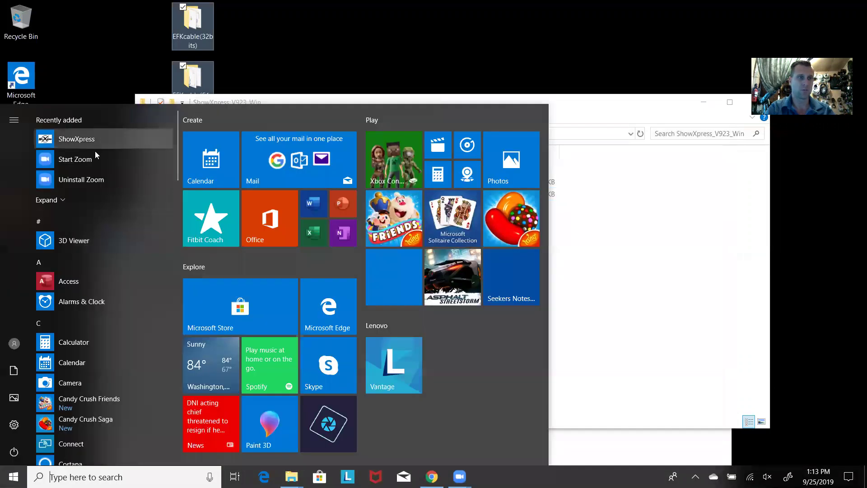
left_click(97, 141)
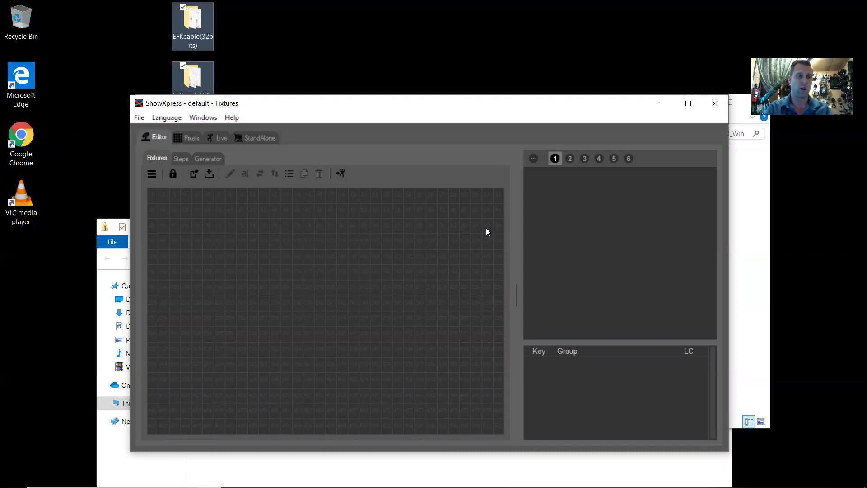
left_click(663, 103)
left_click(704, 102)
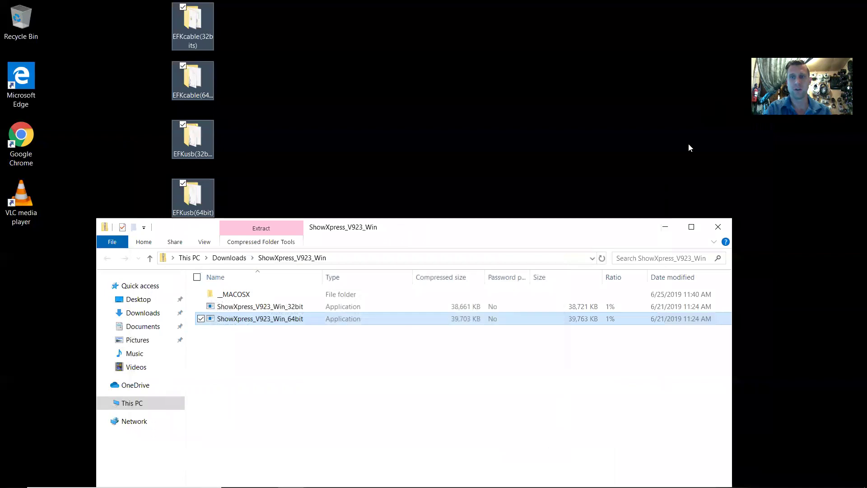
left_click(665, 228)
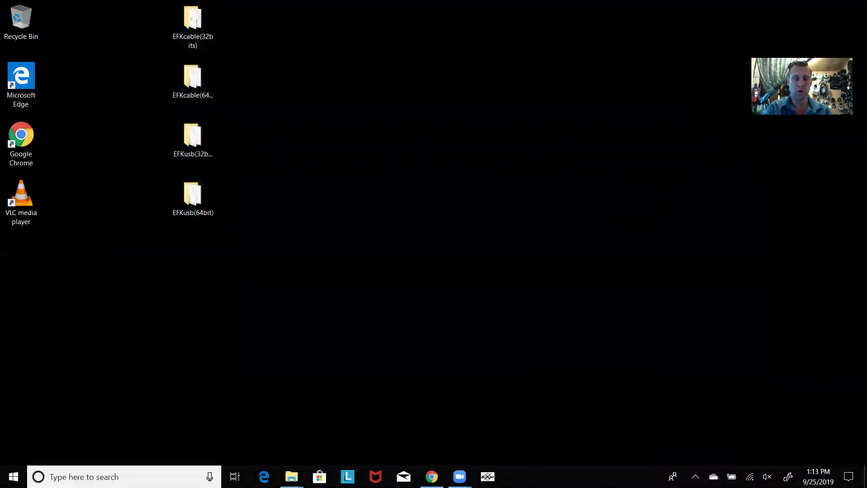
Switch to Chrome and examine the Hardware & Drivers section of the ShowXpress download page, then minimize the browser.
left_click(433, 476)
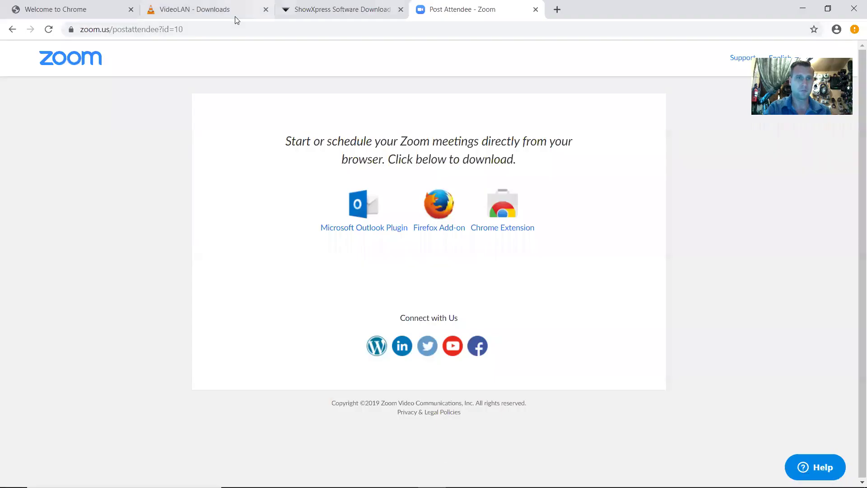
left_click(312, 10)
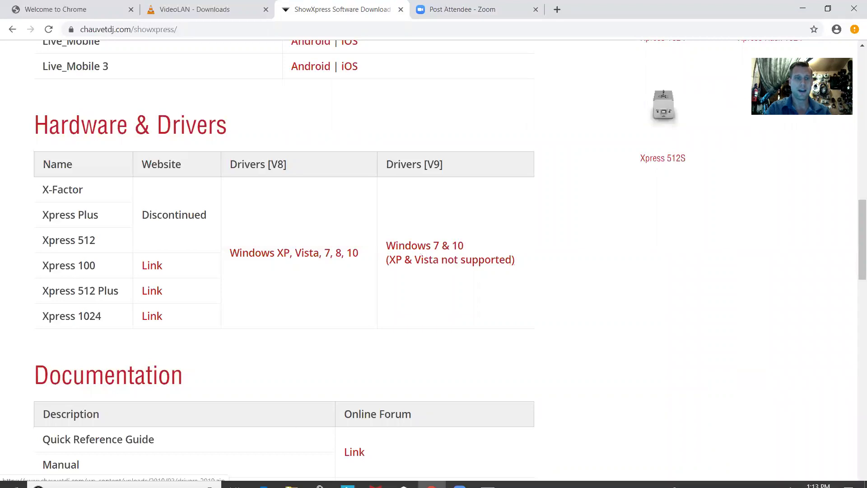
left_click(798, 7)
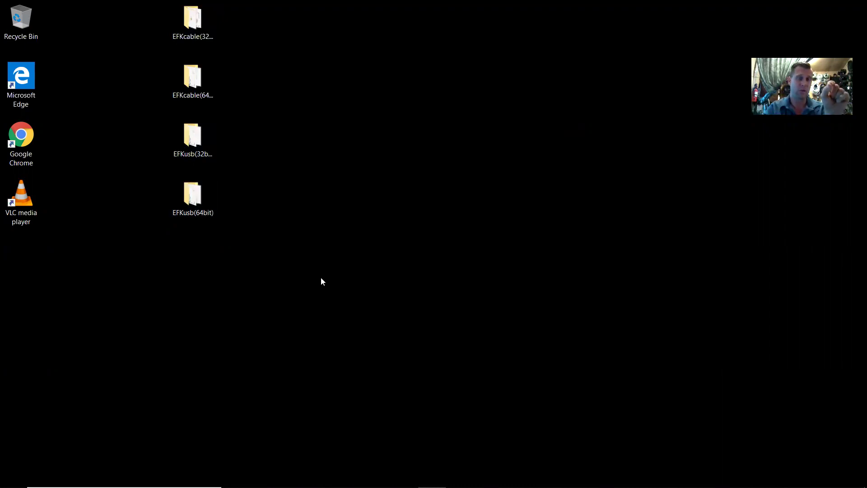
Open Device Manager and start a driver update for the D1024 under Other devices.
mouse_move(14, 484)
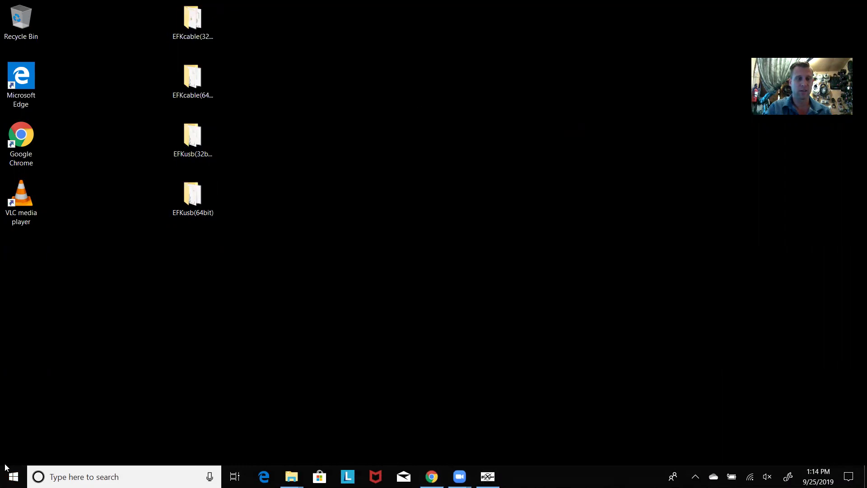
right_click(14, 478)
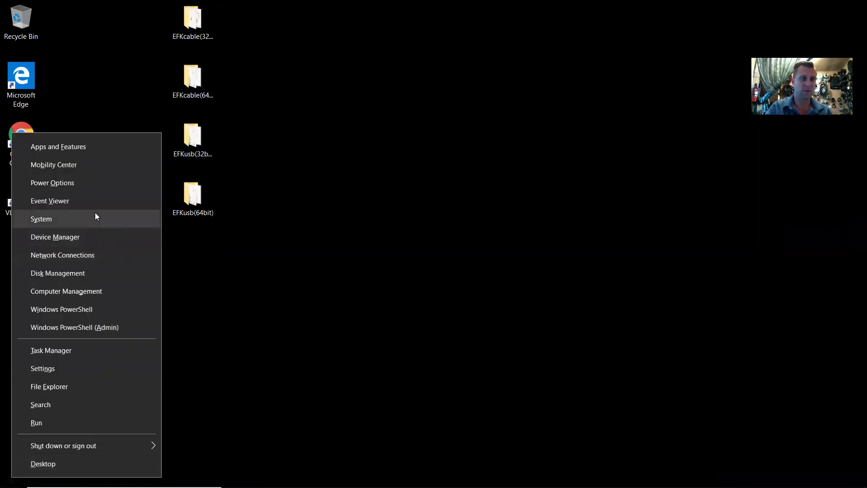
left_click(89, 239)
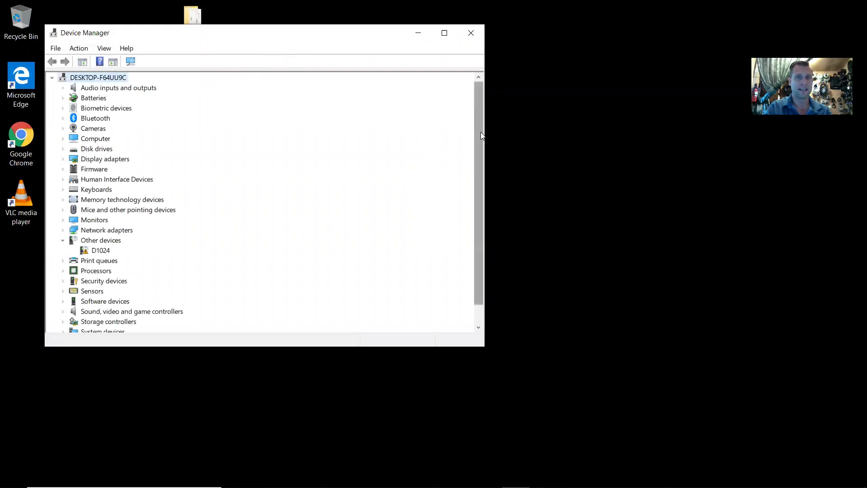
scroll(481, 132, "down", 1)
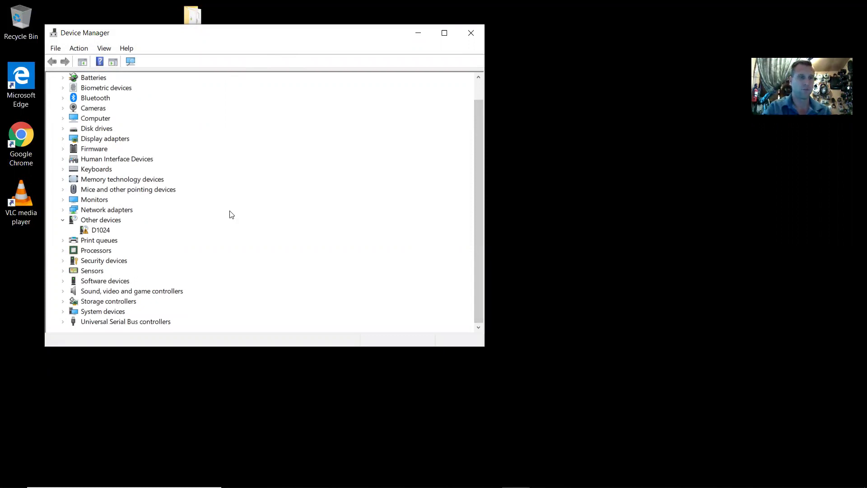
left_click(86, 231)
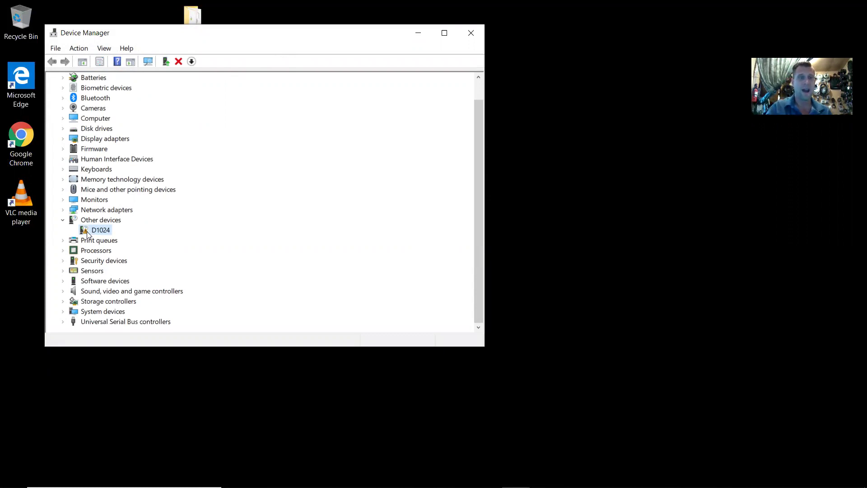
right_click(87, 231)
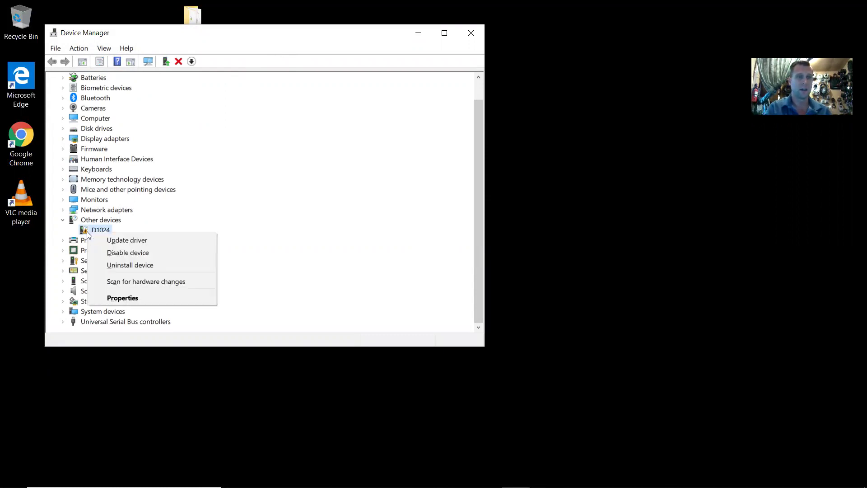
left_click(125, 240)
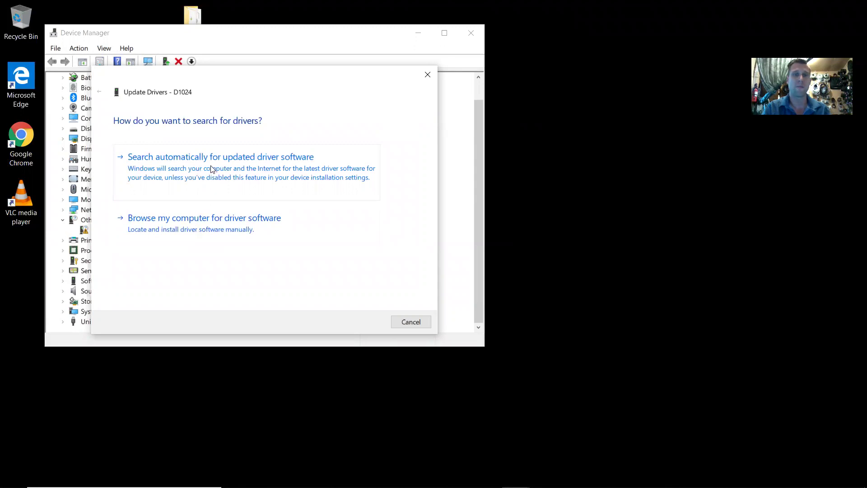
Choose to find the driver on this computer and set the search location to the desktop folder EFKusb(64bit).
left_click(191, 223)
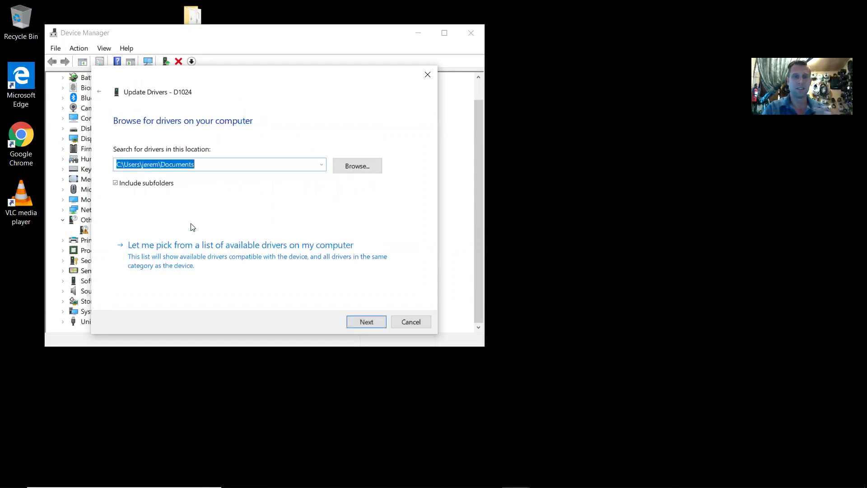
left_click(352, 165)
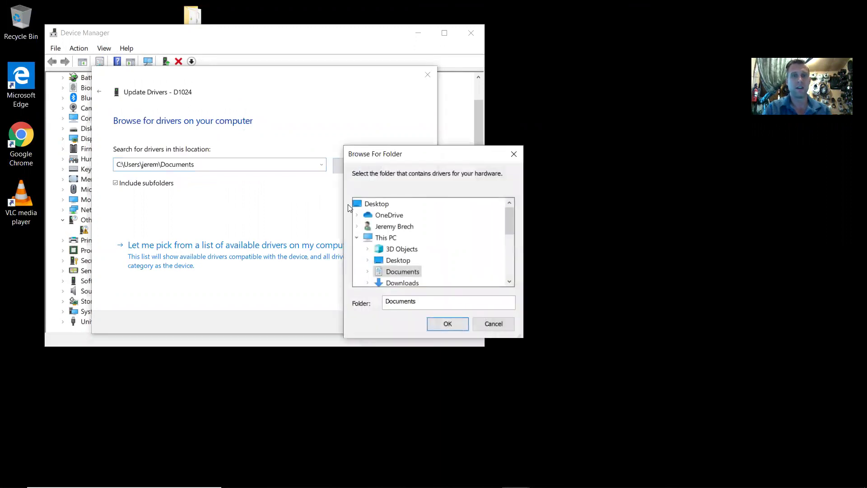
left_click(375, 205)
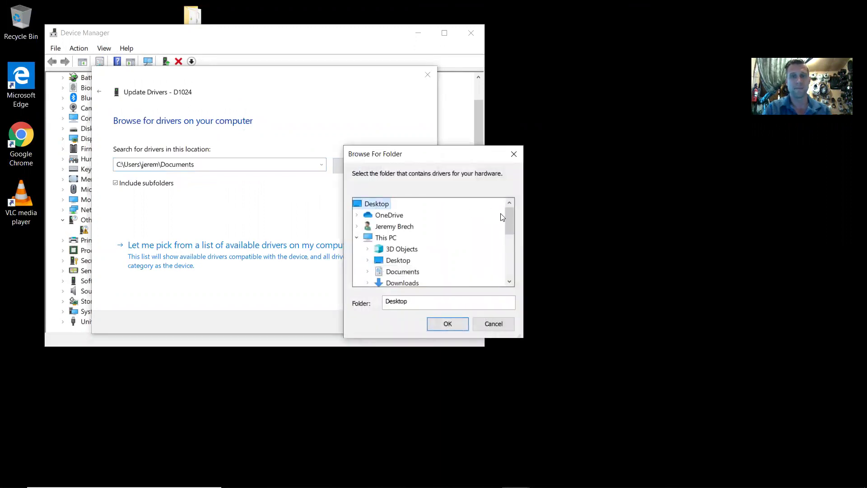
left_click_drag(514, 220, 514, 271)
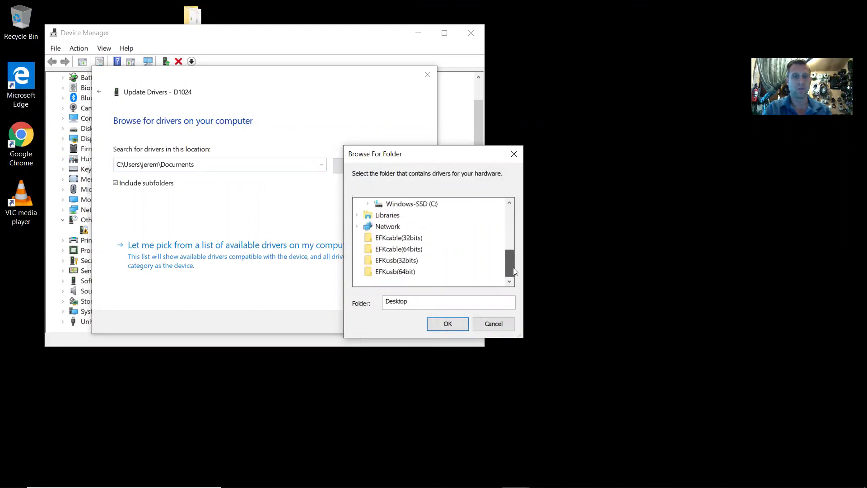
left_click(399, 273)
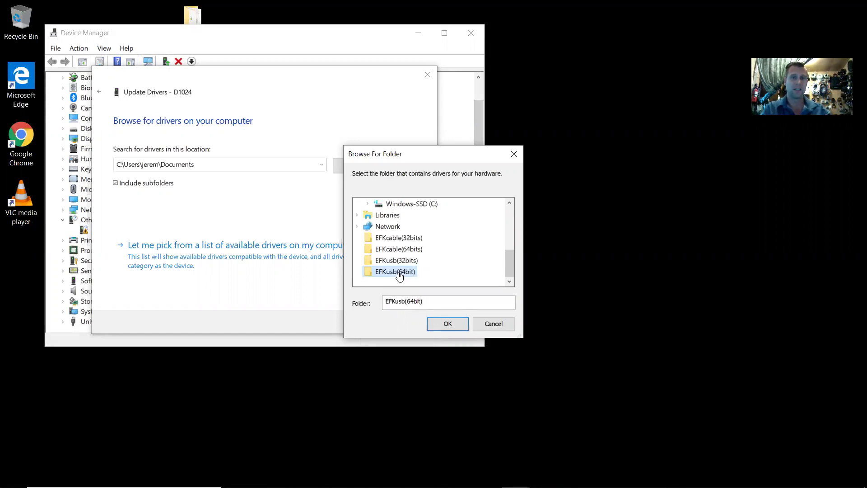
left_click(447, 325)
Install the EFK Universal Serial Bus devices driver for the D1024, then close the update wizard and Device Manager.
left_click(365, 321)
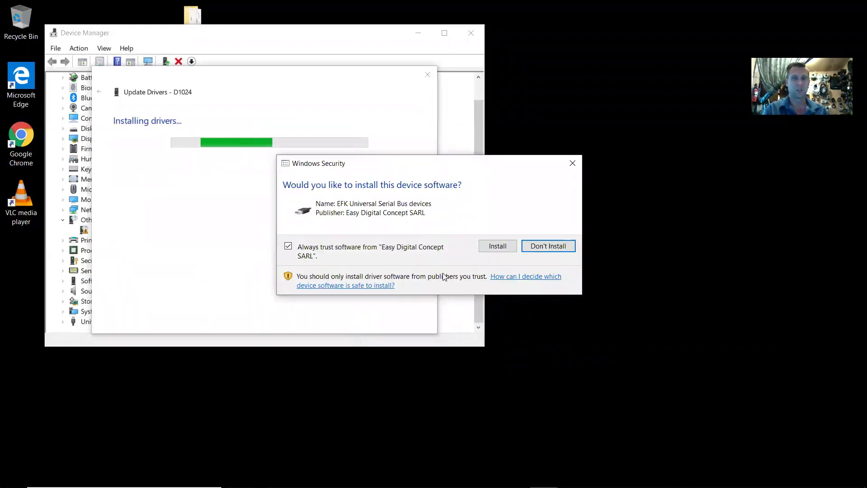
left_click(497, 247)
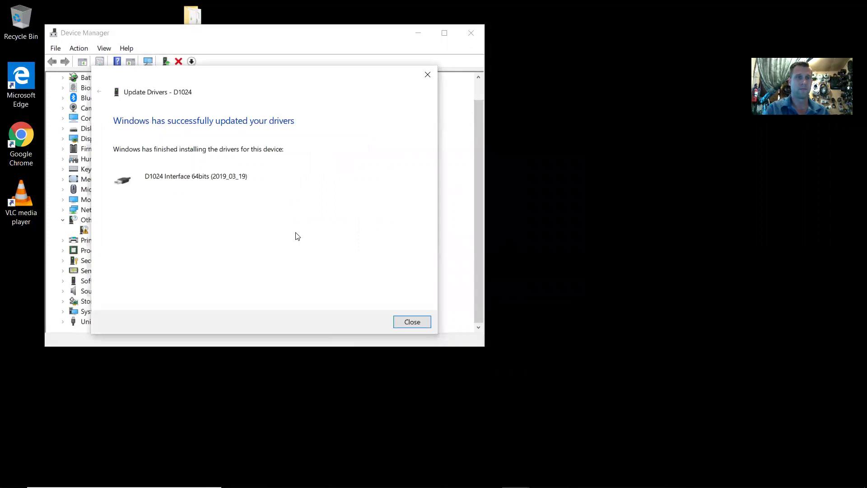
left_click(399, 324)
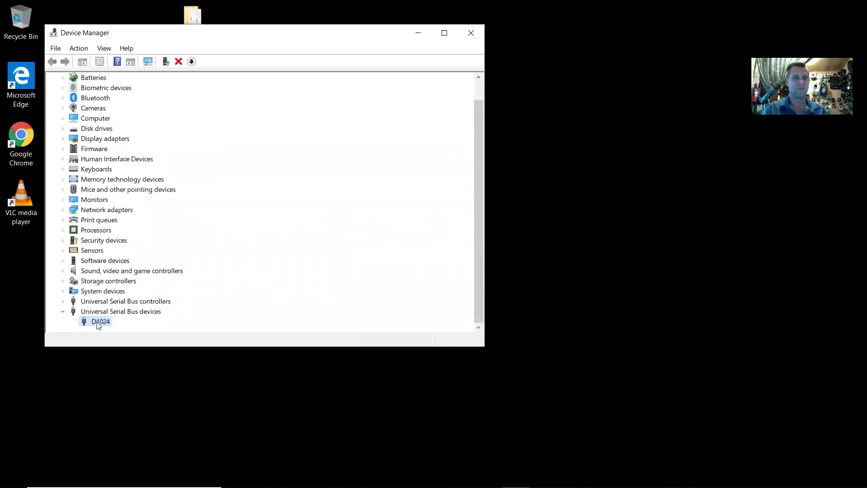
left_click(470, 32)
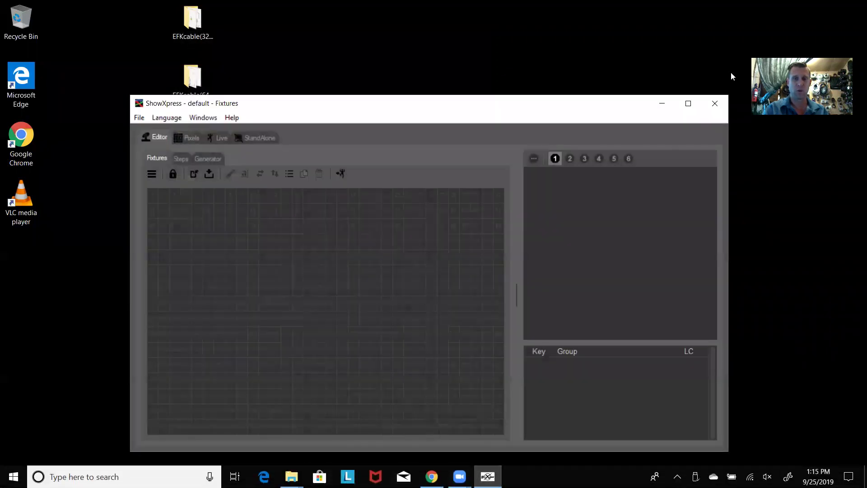
Quit the running ShowXpress session and launch the program again.
left_click(715, 103)
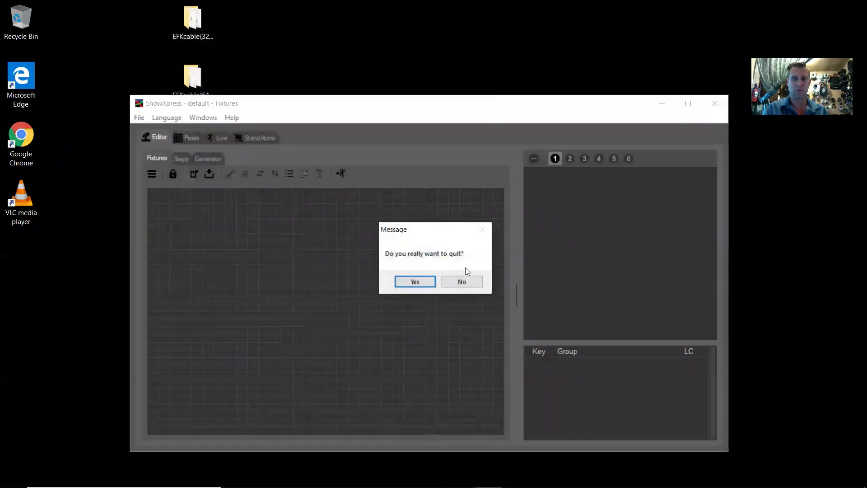
left_click(410, 285)
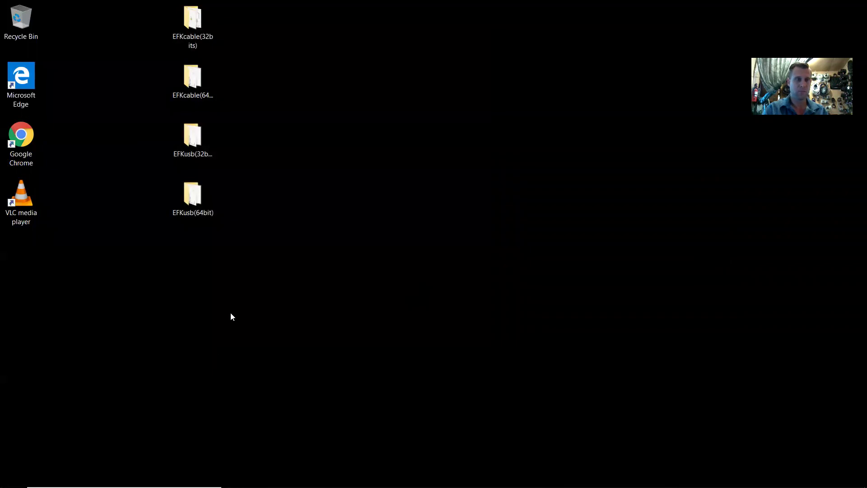
left_click(13, 476)
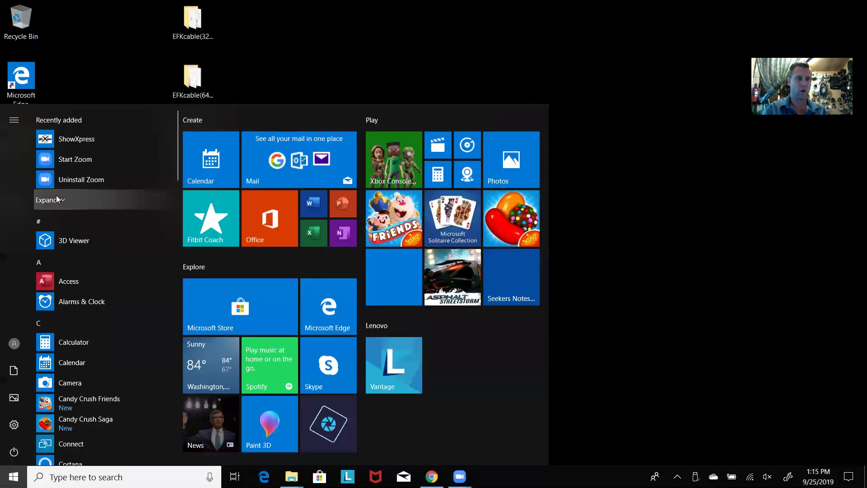
left_click(115, 140)
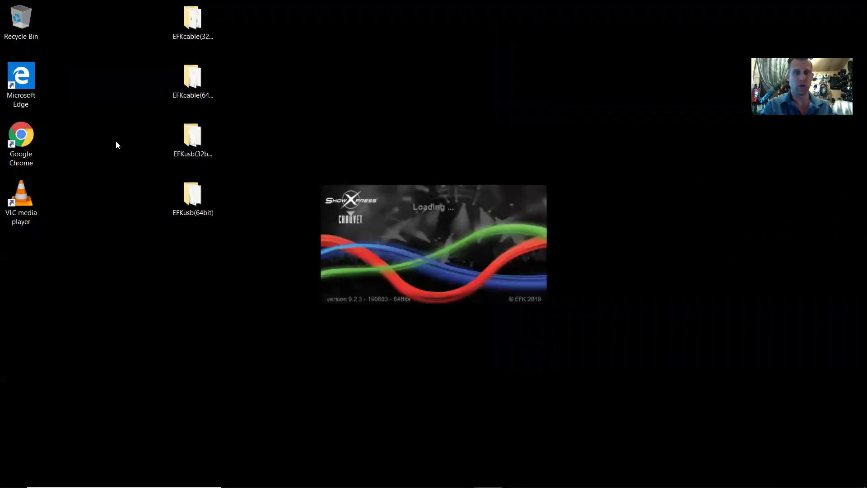